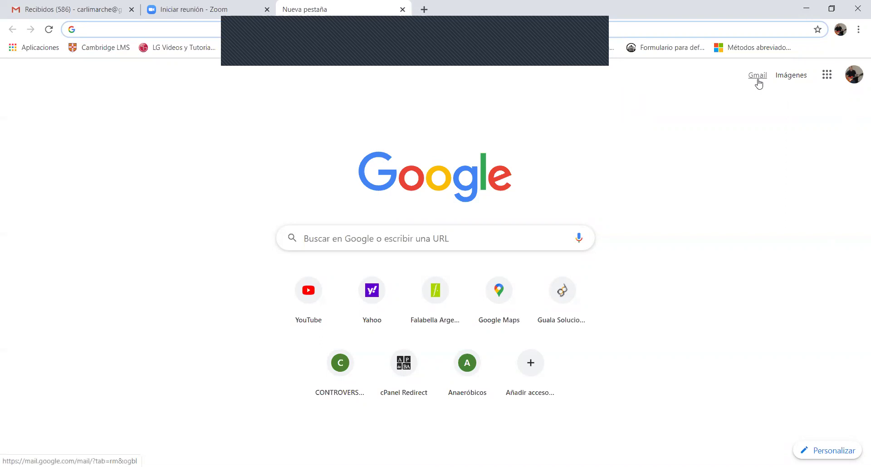
# Open the Contactos app from the Google apps grid on the new tab page
pyautogui.click(828, 76)
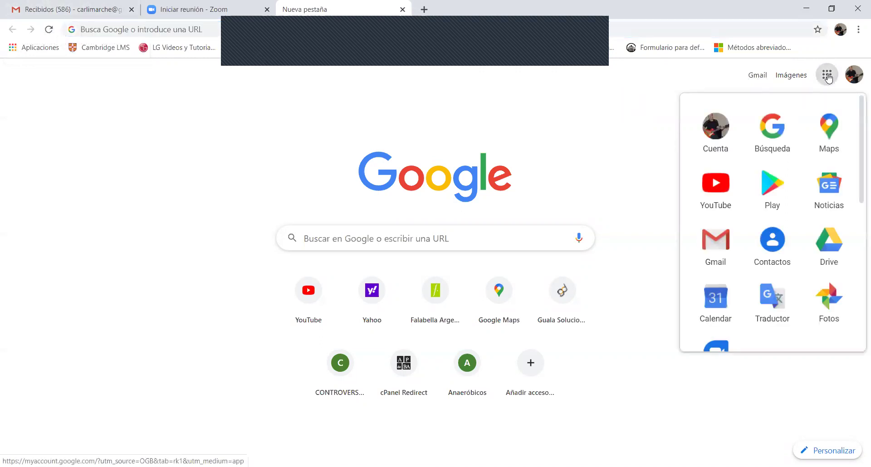
pyautogui.click(777, 248)
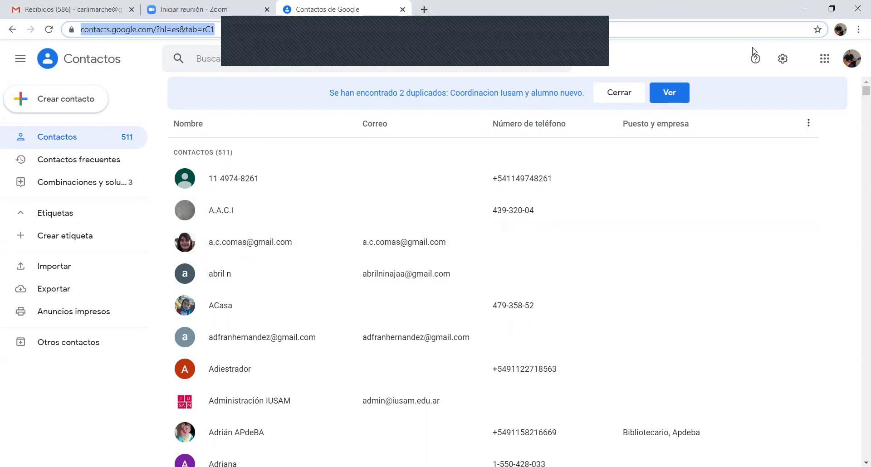
# Create the 'maestriafyp' contact label, view it, and return to the 511-contact list
pyautogui.click(822, 62)
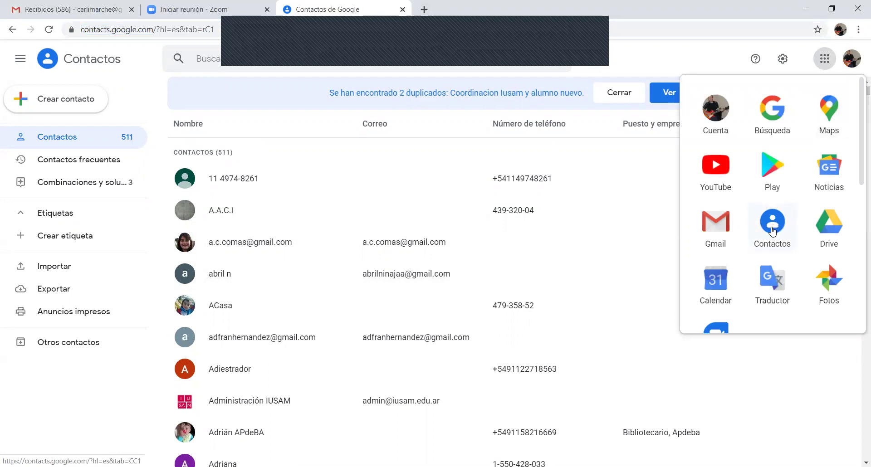
pyautogui.click(59, 238)
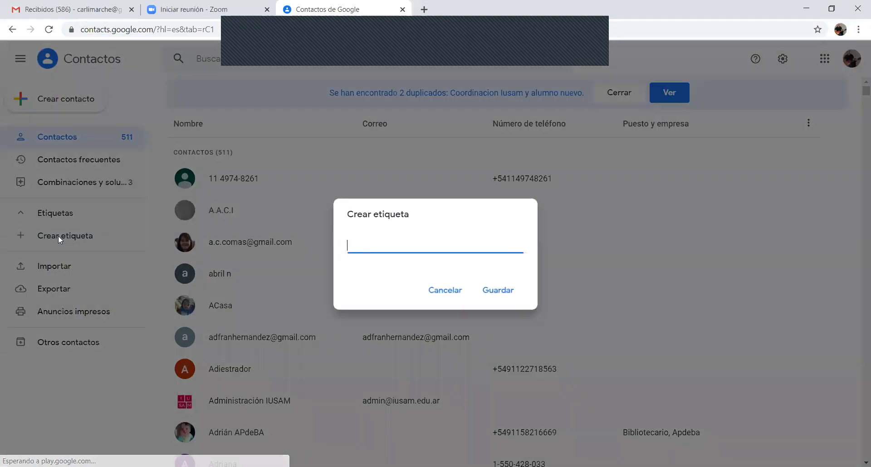
pyautogui.write('maestrifyp')
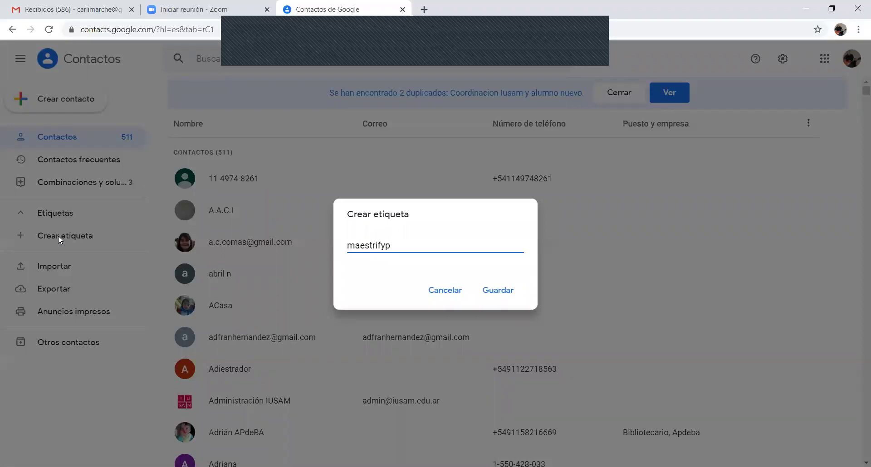
pyautogui.click(378, 244)
pyautogui.write('a')
pyautogui.click(496, 292)
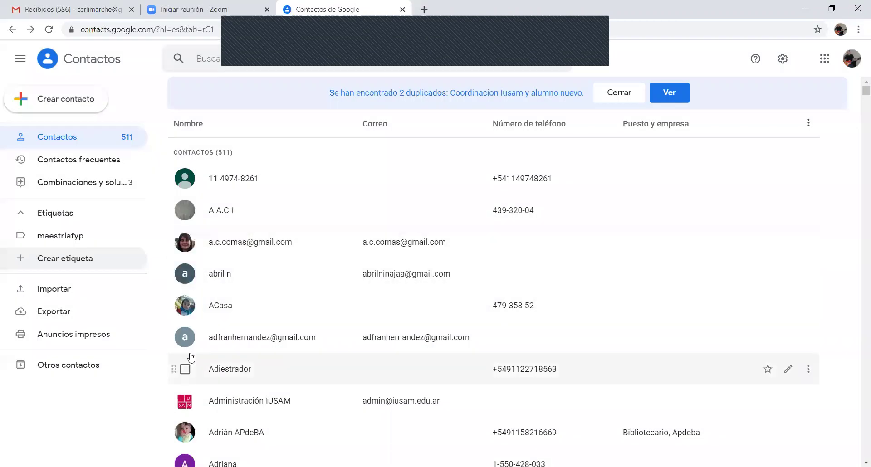
pyautogui.click(58, 240)
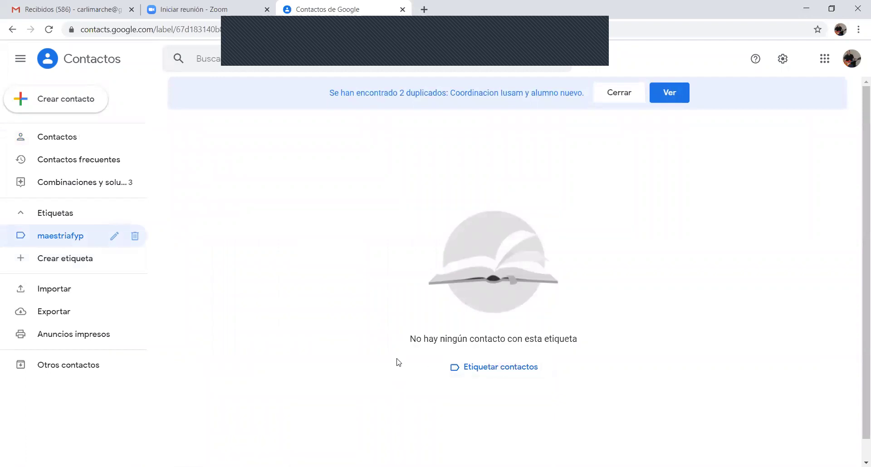
pyautogui.click(61, 143)
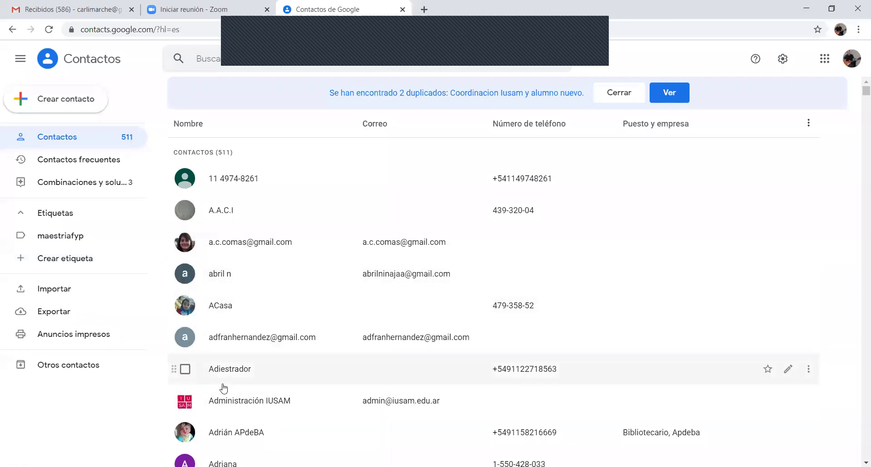
# Find an existing contact by name, assign it to maestriafyp, and verify the label's membership
pyautogui.click(229, 59)
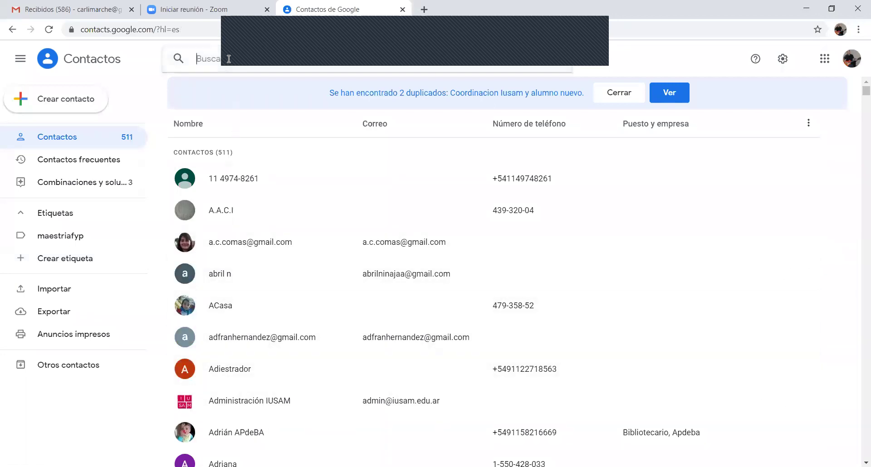
pyautogui.write('carlo')
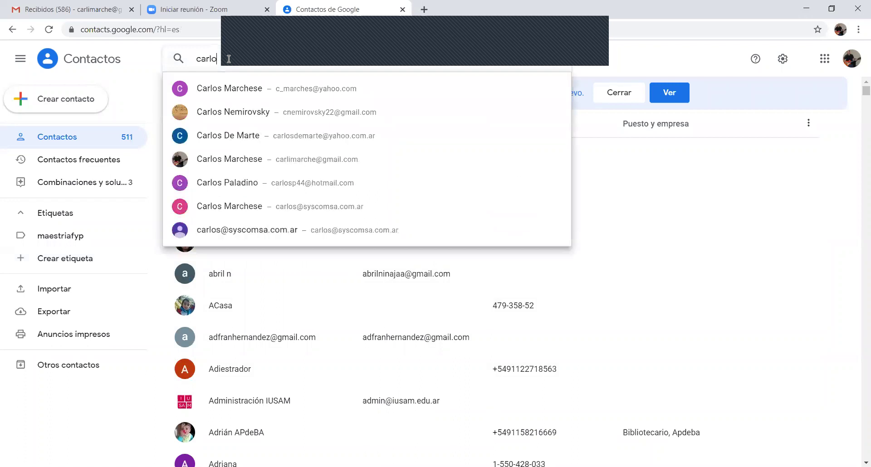
pyautogui.click(224, 89)
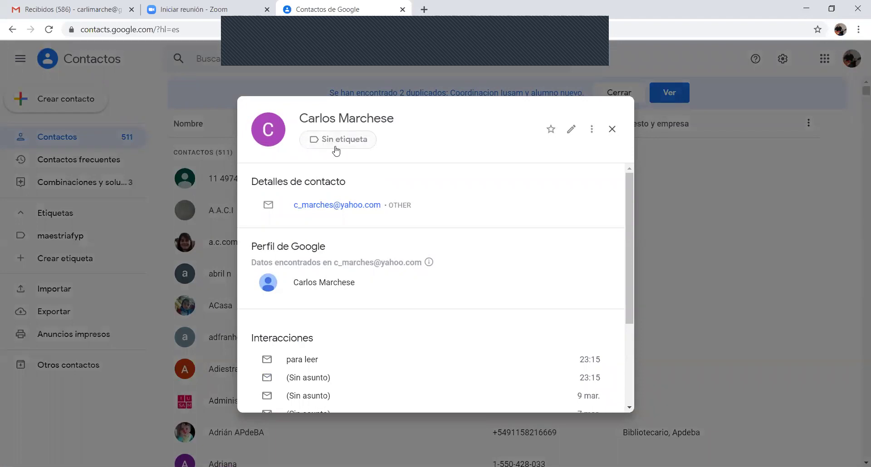
pyautogui.click(592, 135)
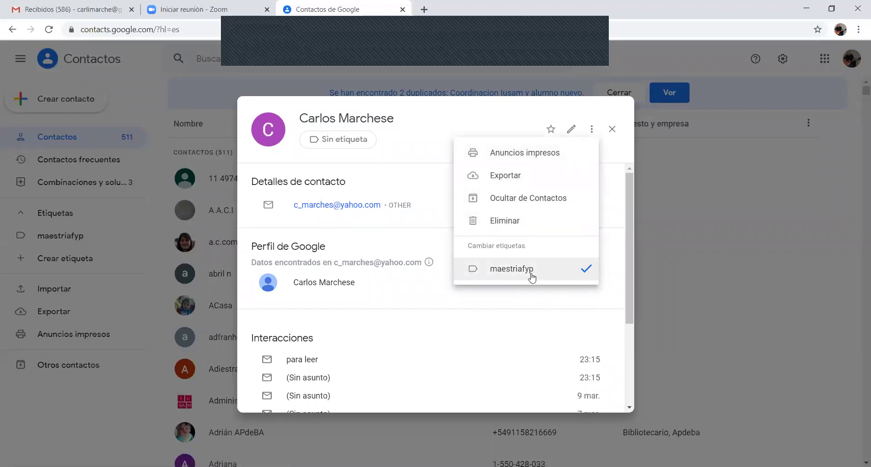
pyautogui.click(615, 136)
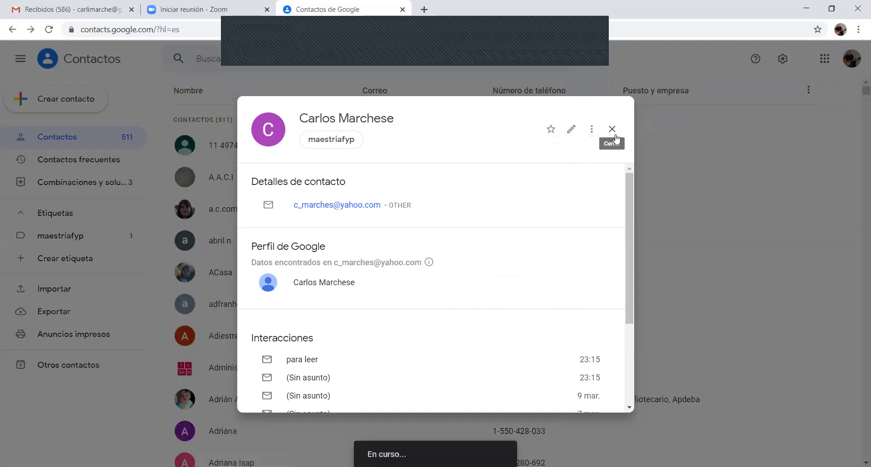
pyautogui.click(611, 129)
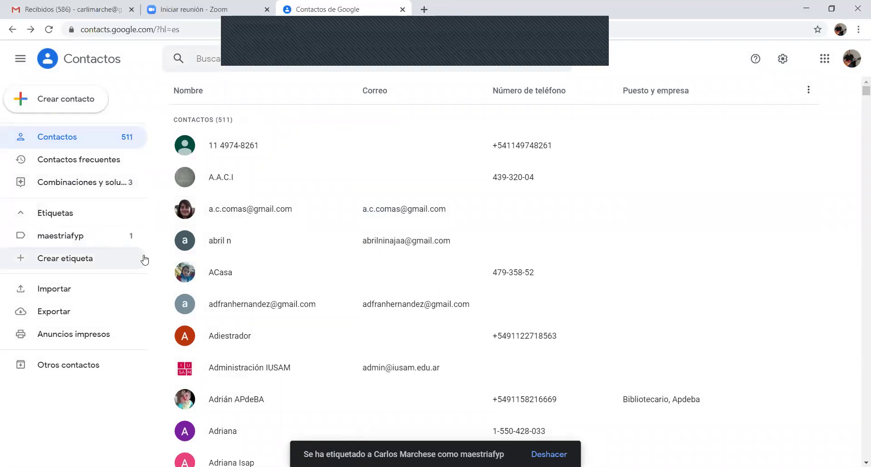
pyautogui.click(55, 239)
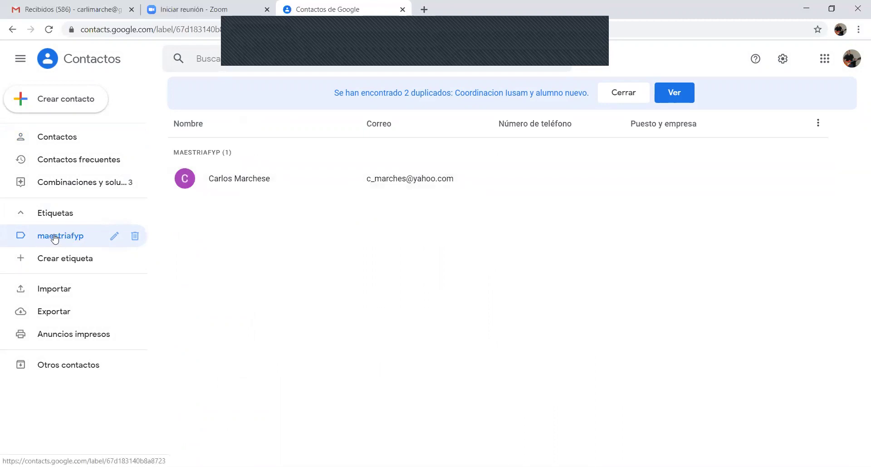
pyautogui.click(59, 137)
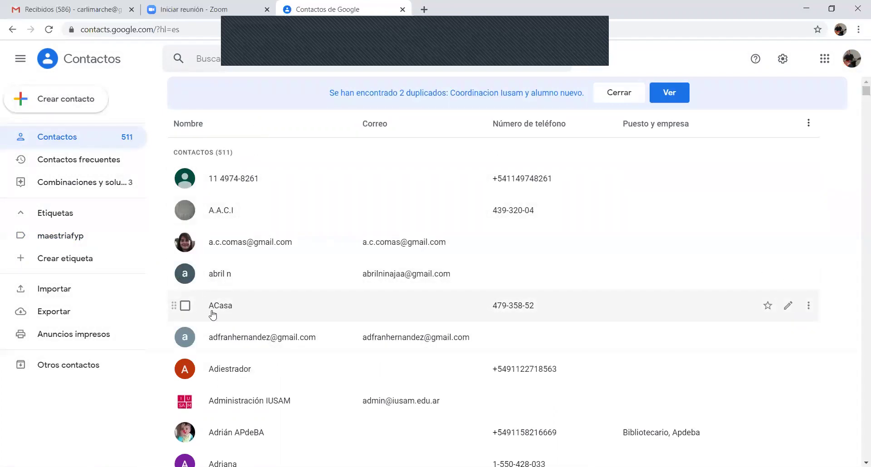
# Create a new contact named alumno nuevo with its e-mail address
pyautogui.click(46, 103)
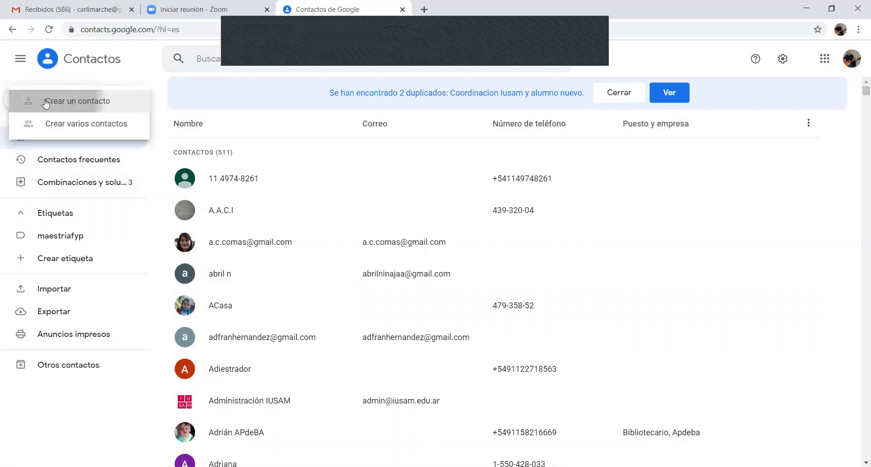
pyautogui.click(46, 103)
pyautogui.write('alum')
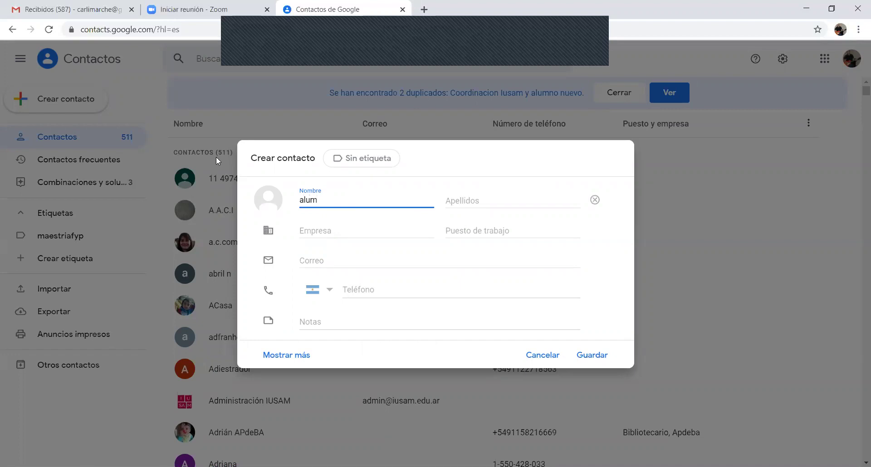
pyautogui.write('no')
pyautogui.click(519, 206)
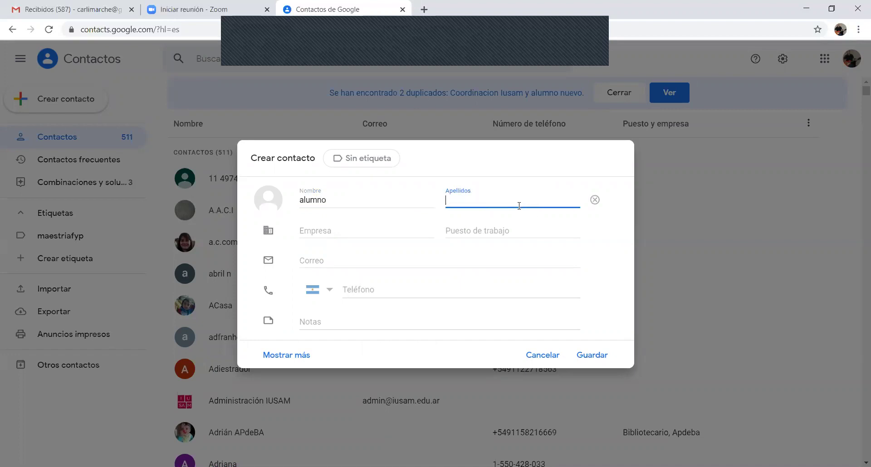
pyautogui.write('nuevo')
pyautogui.click(347, 262)
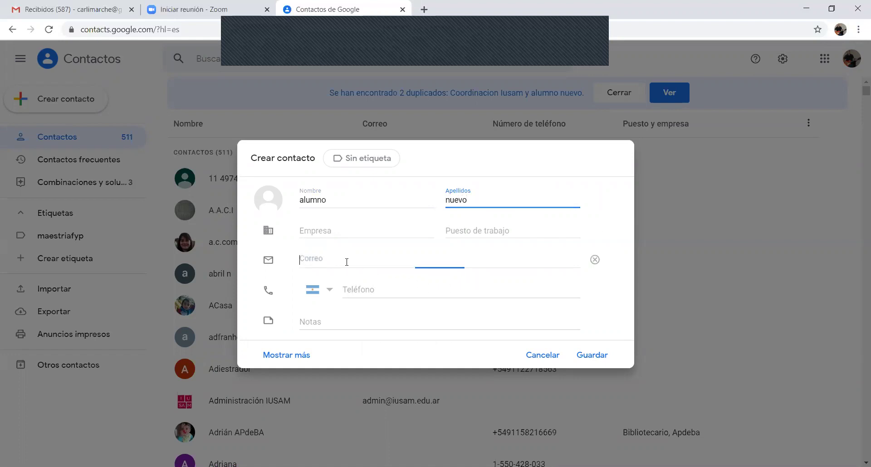
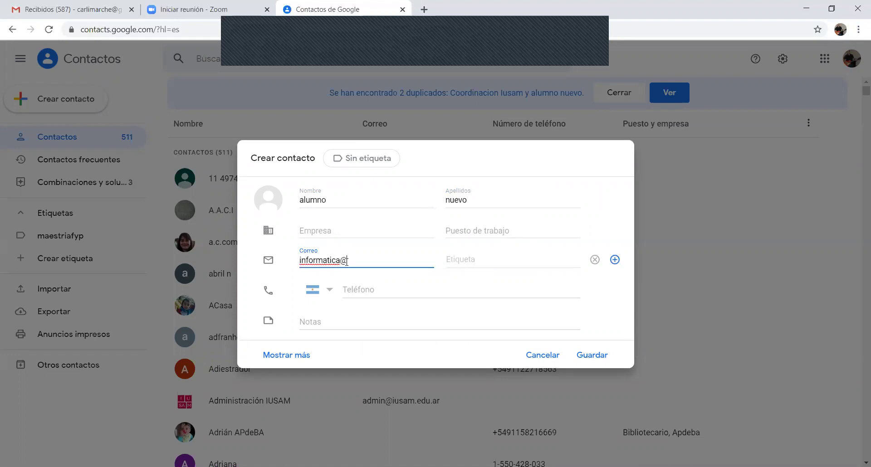
pyautogui.click(595, 356)
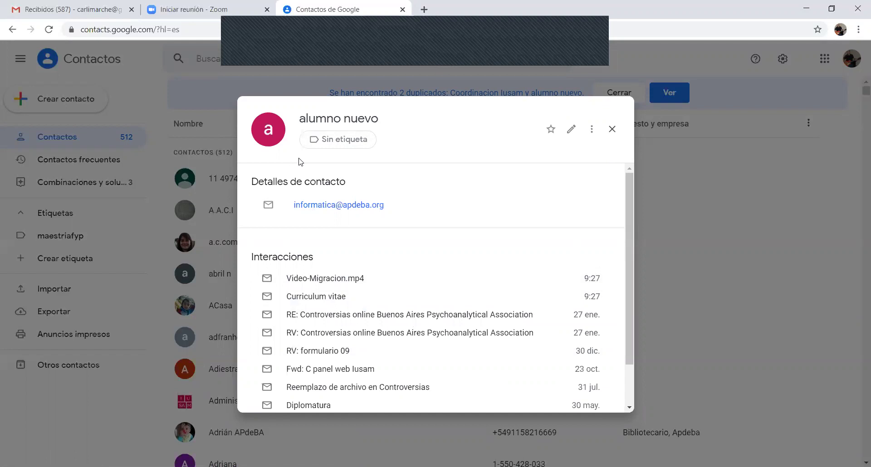
# Tag the alumno nuevo contact with the maestriafyp label and close its card
pyautogui.click(591, 129)
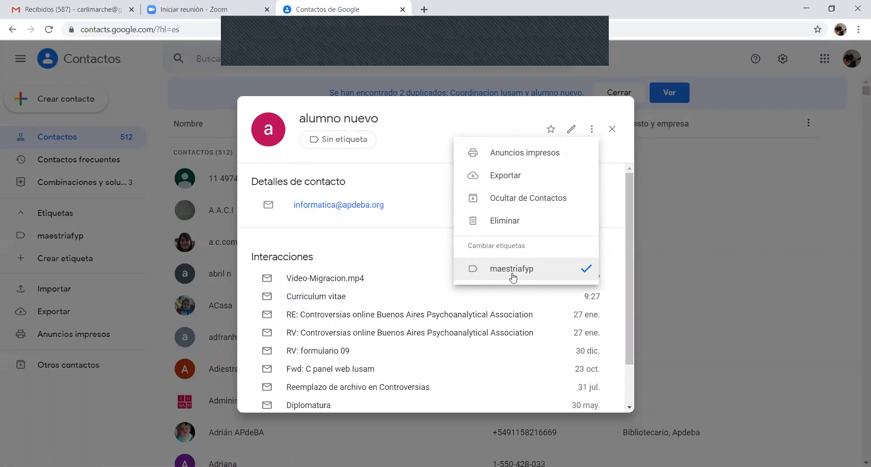
pyautogui.click(613, 131)
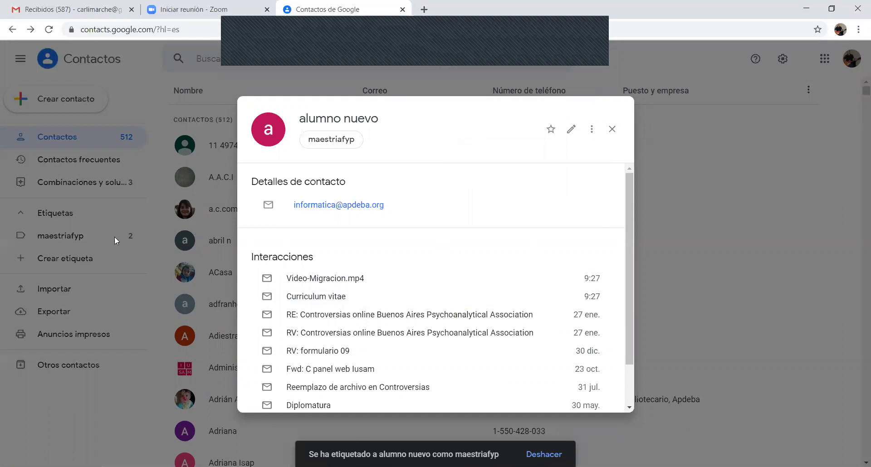
pyautogui.click(613, 130)
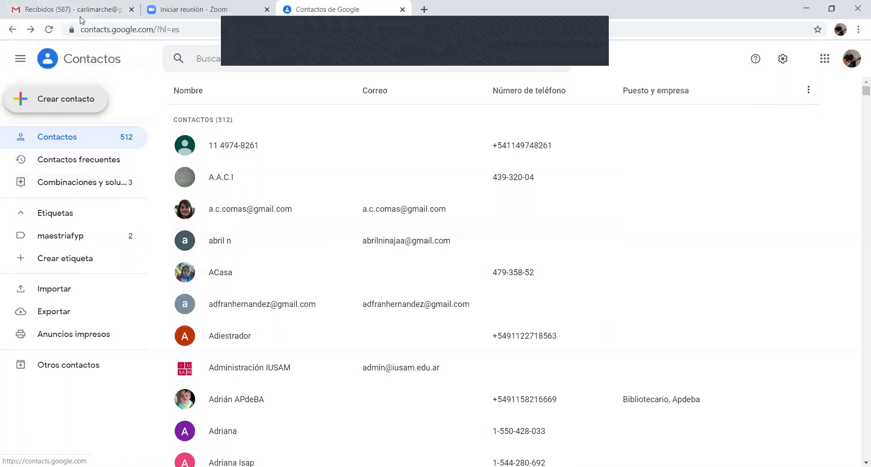
# Send a Gmail message with subject 'bienvenidos' addressed to the maestriafyp label
pyautogui.click(81, 12)
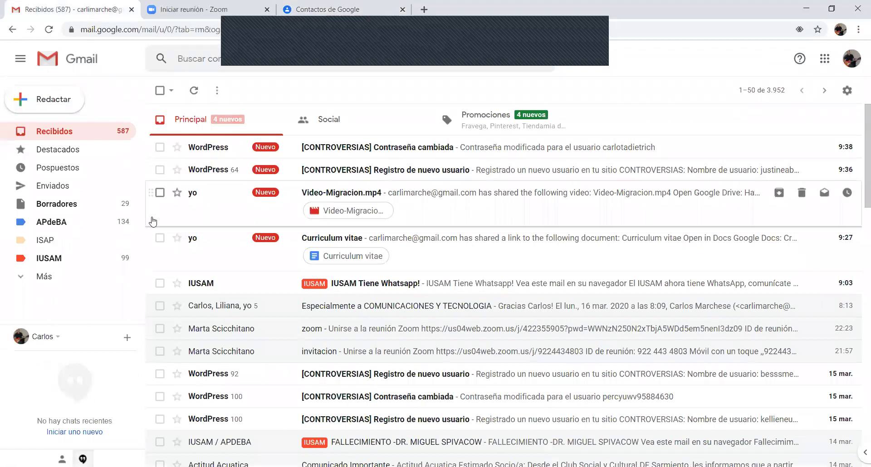
pyautogui.click(59, 103)
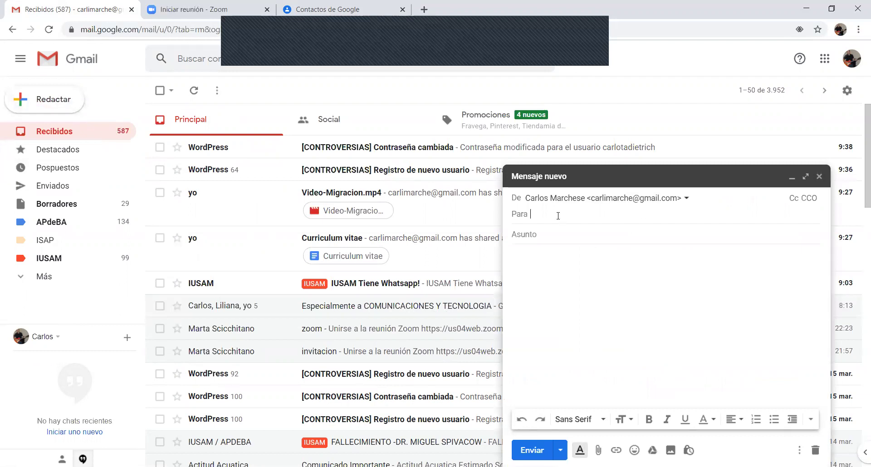
pyautogui.write('maestria')
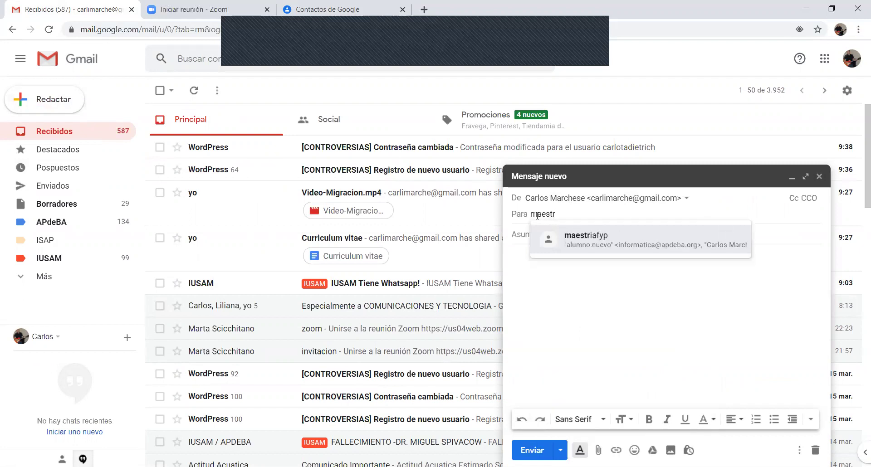
pyautogui.click(595, 242)
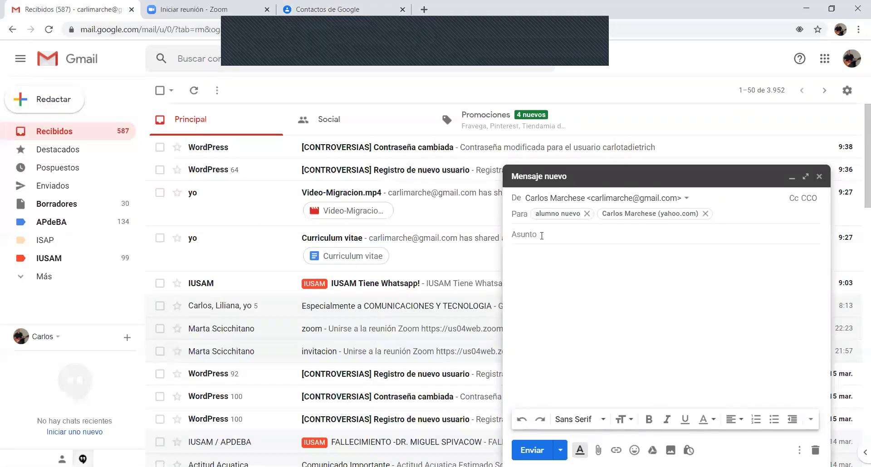
pyautogui.click(543, 235)
pyautogui.write('bienv')
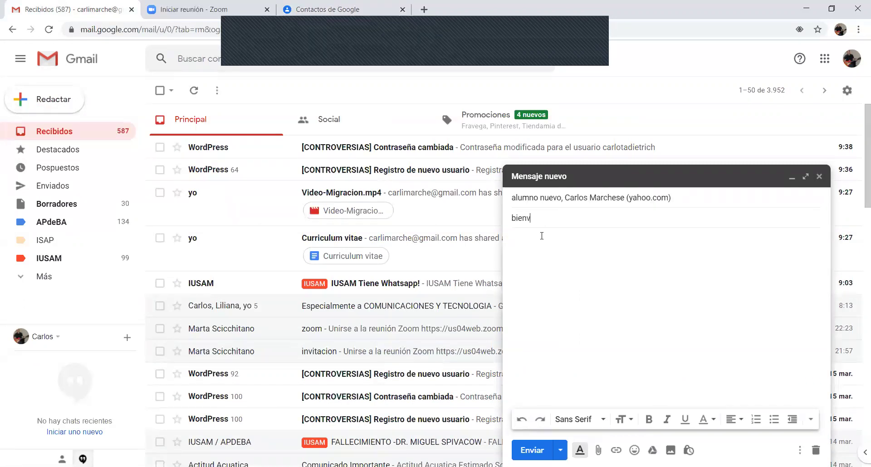
pyautogui.write('enidos')
pyautogui.click(538, 245)
pyautogui.click(532, 450)
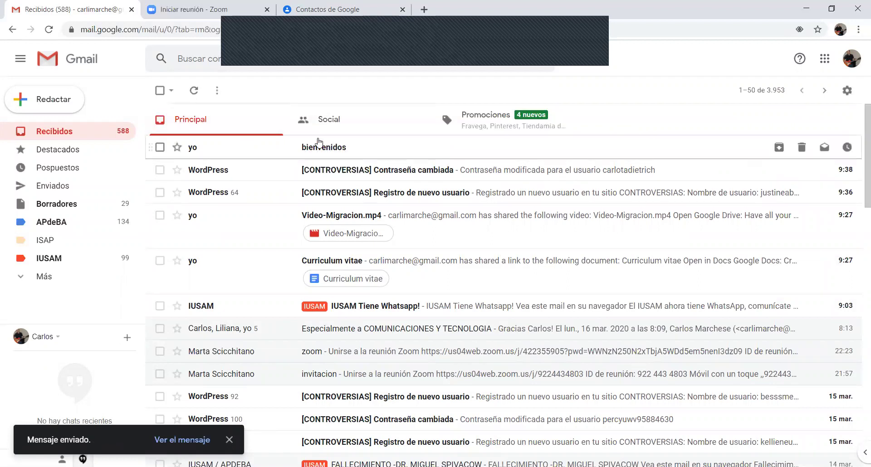
# Open the sent 'bienvenidos' email to confirm both maestriafyp recipients
pyautogui.click(328, 147)
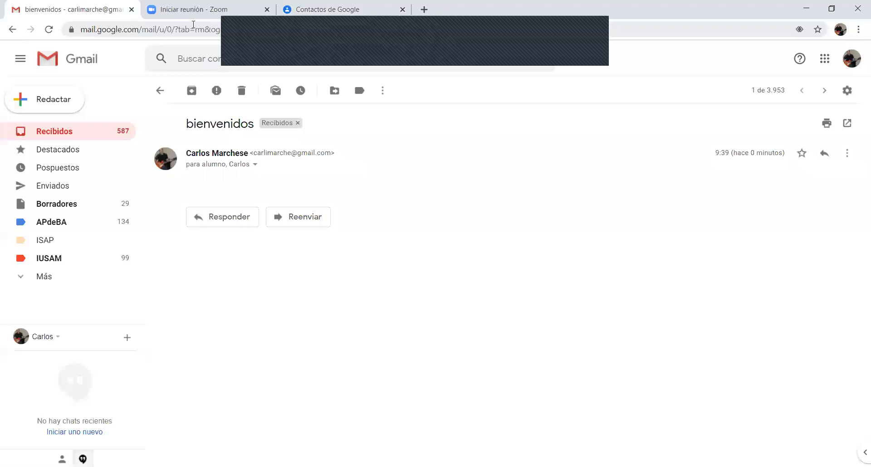
# Create a blank Google Docs document in a new tab via the apps grid
pyautogui.click(424, 10)
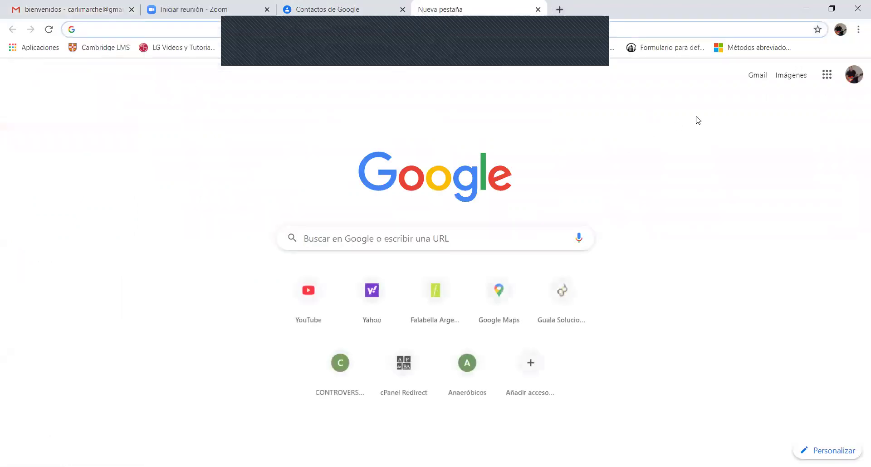
pyautogui.click(824, 76)
pyautogui.scroll(-4, 744, 321)
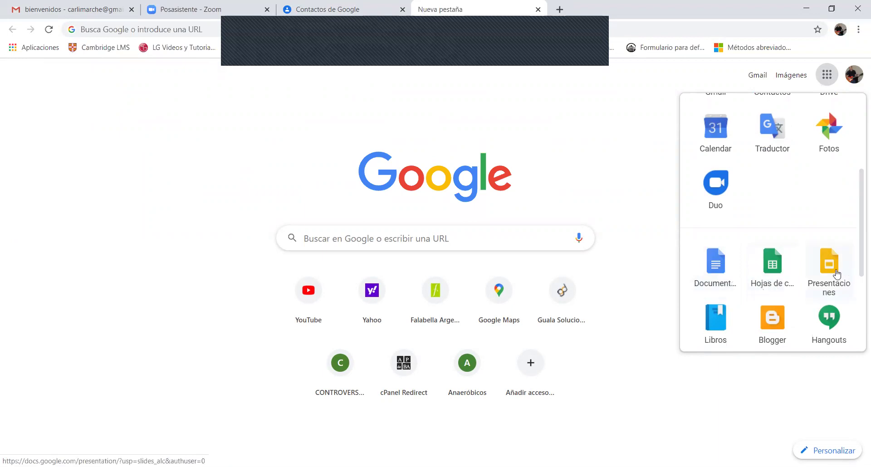
pyautogui.click(717, 268)
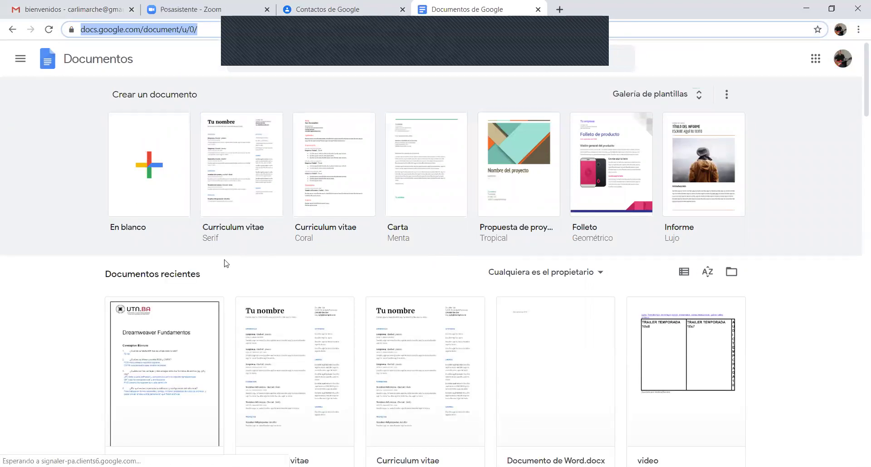
pyautogui.click(149, 170)
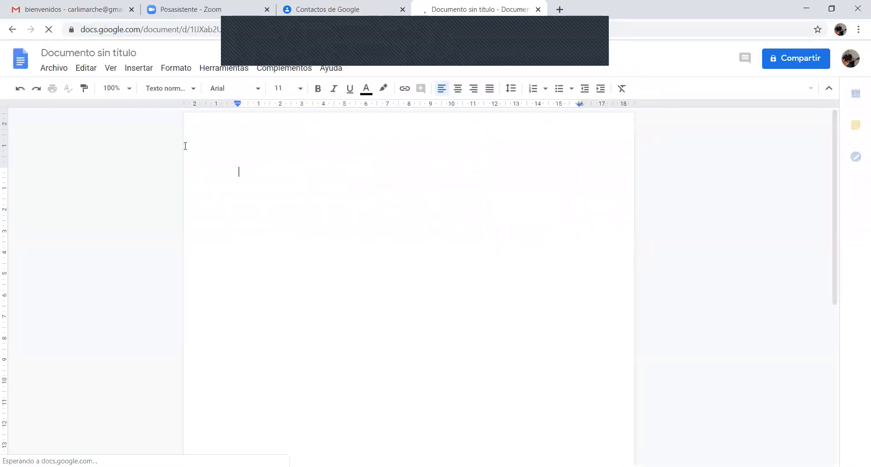
# Type 'escribir algo nuevo' as the first line of the blank document
pyautogui.click(84, 72)
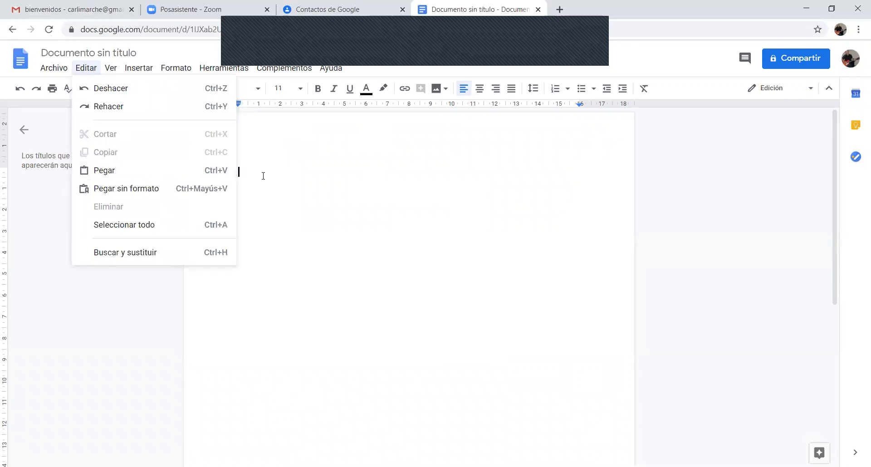
pyautogui.hotkey('ctrl', 'a')
pyautogui.click(245, 172)
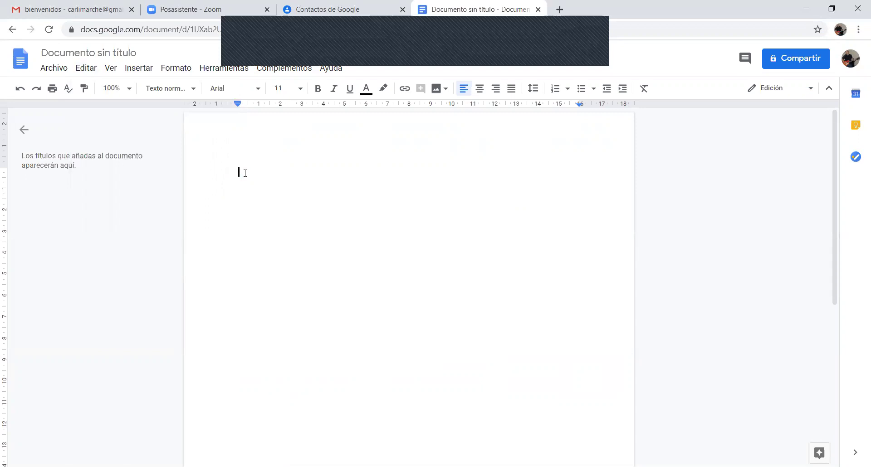
pyautogui.write('escribir algo nuevo')
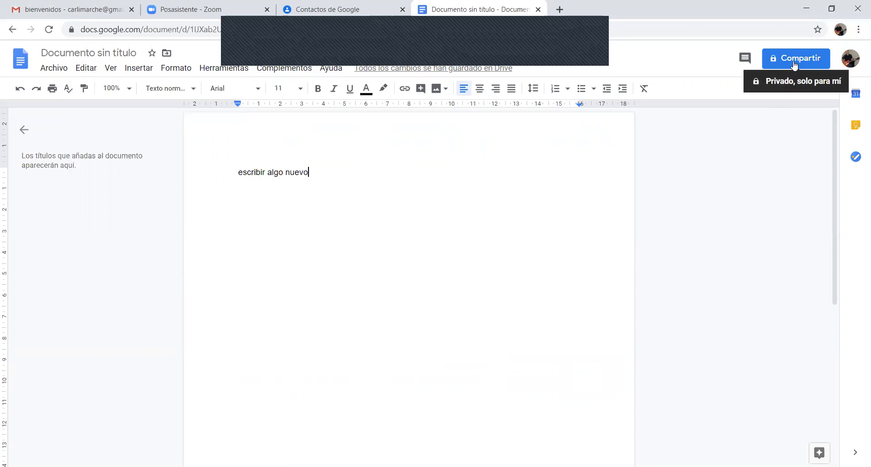
# Name the document 'documento 1' when prompted before sharing
pyautogui.click(794, 63)
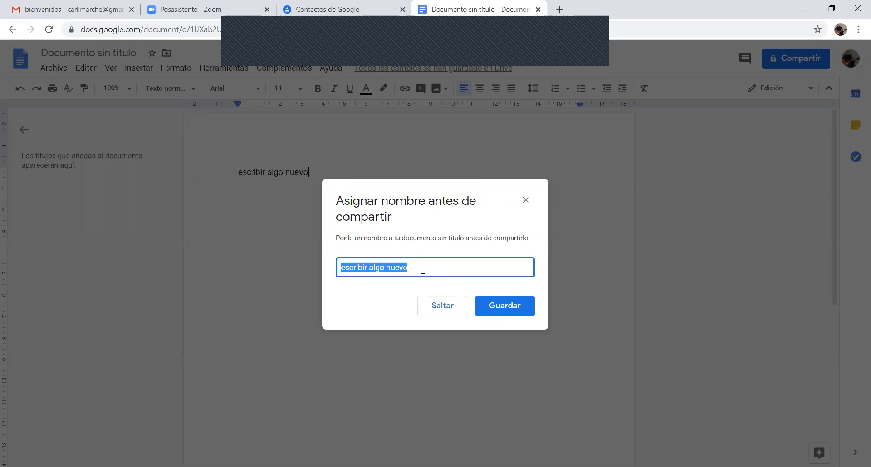
pyautogui.write('maest')
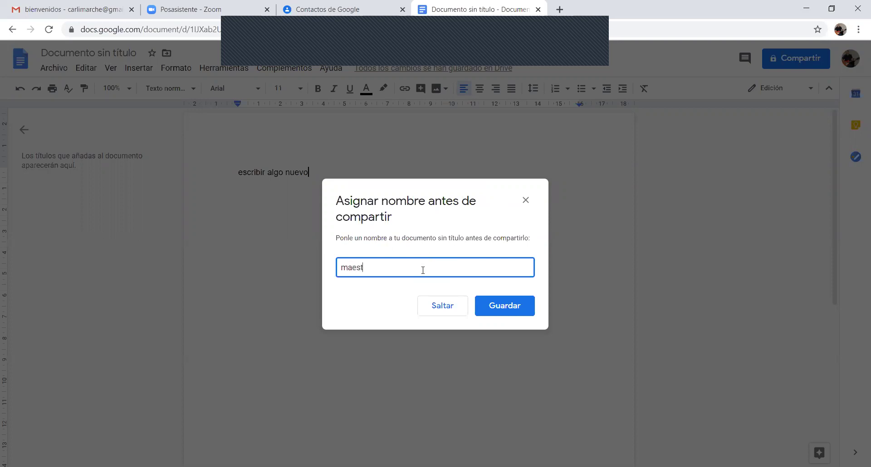
pyautogui.write('riafyp')
pyautogui.moveTo(398, 274); pyautogui.dragTo(286, 259)
pyautogui.write('documento 1')
pyautogui.click(480, 305)
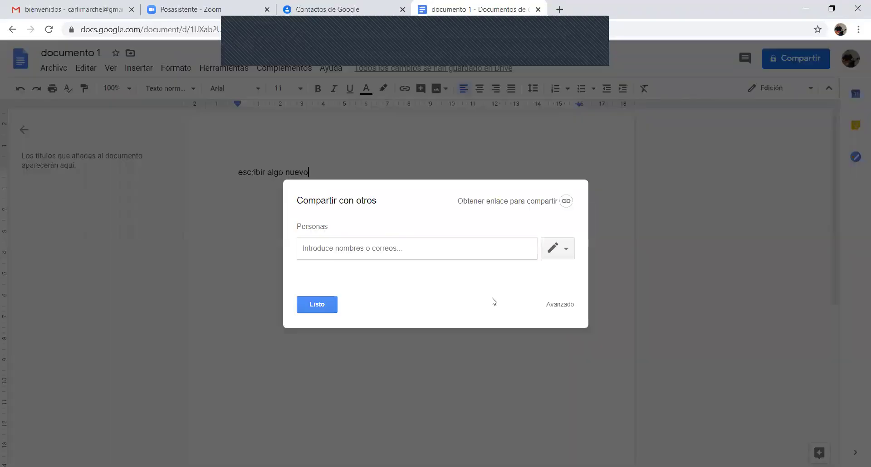
# Share documento 1 with the maestriafyp label, sending a link to the non-Google member
pyautogui.write('mae')
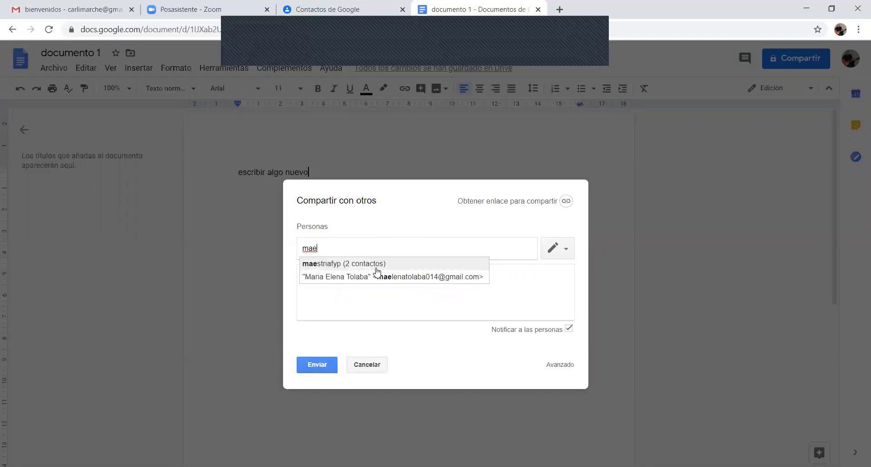
pyautogui.click(315, 263)
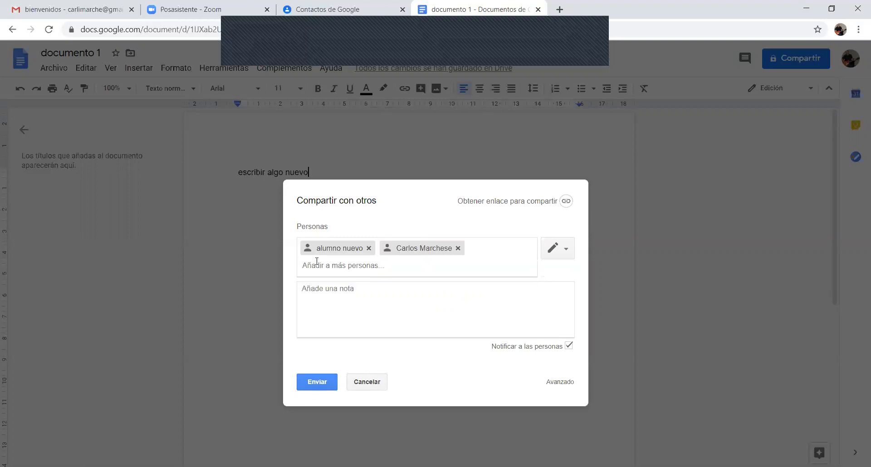
pyautogui.click(315, 384)
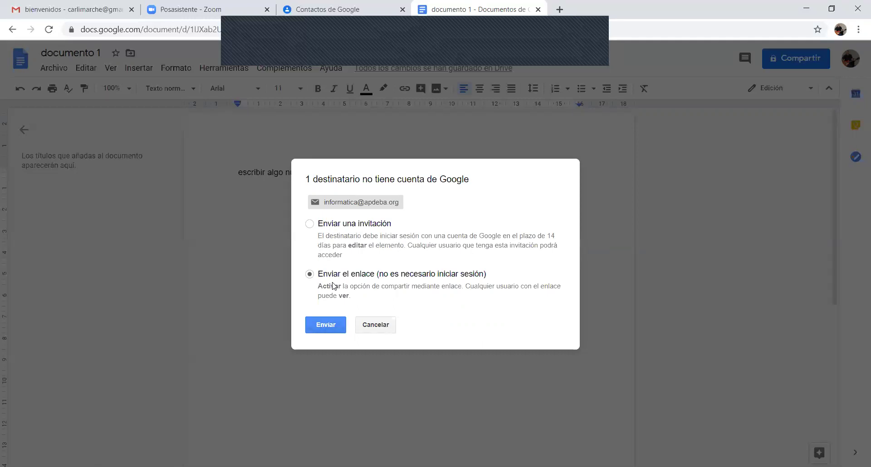
pyautogui.click(328, 324)
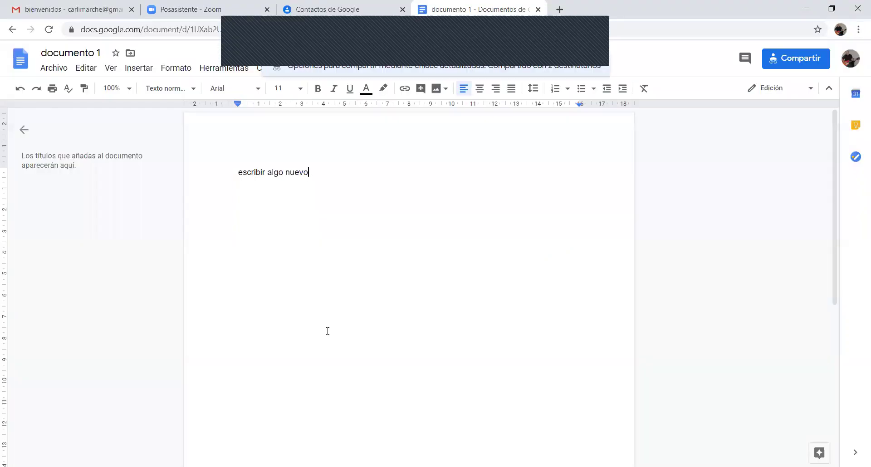
pyautogui.click(94, 12)
# Glance at the Gmail inbox, return to documento 1, and open a new empty browser tab
pyautogui.click(64, 132)
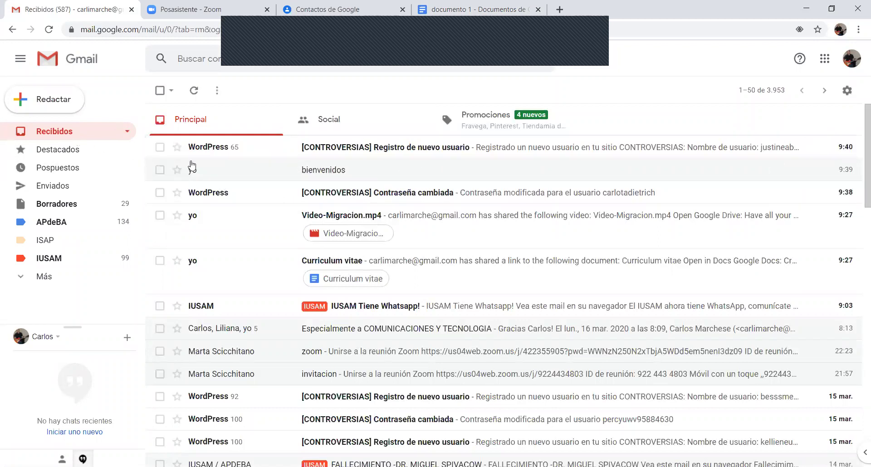
pyautogui.click(452, 12)
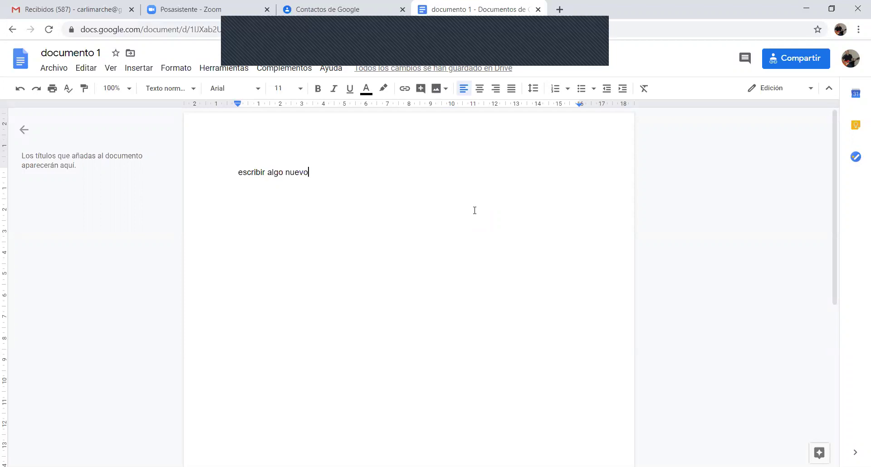
pyautogui.click(559, 9)
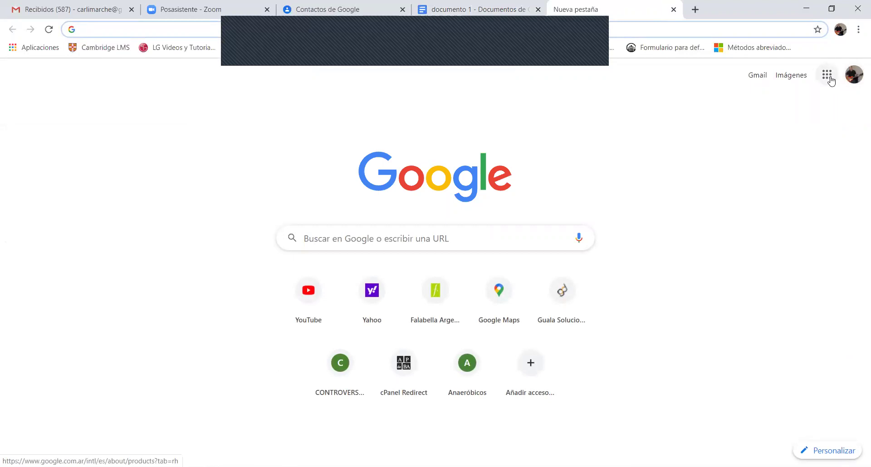
# Go to Google Drive from the Google apps grid on the new tab page
pyautogui.click(829, 77)
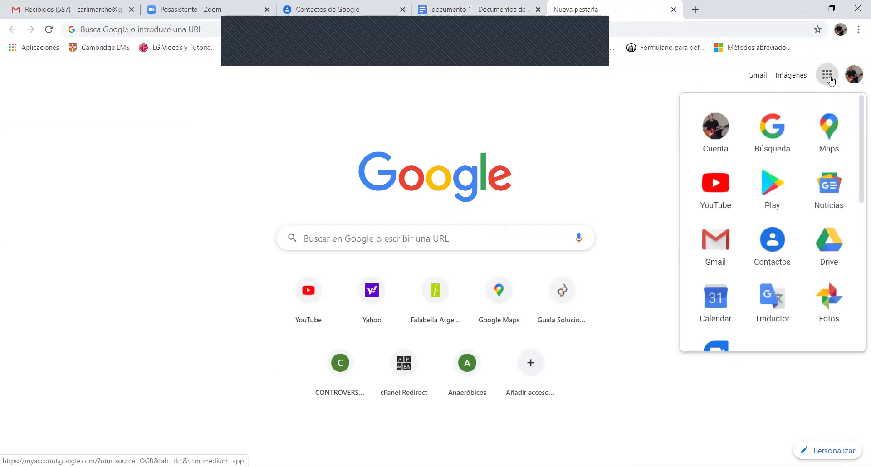
pyautogui.click(841, 249)
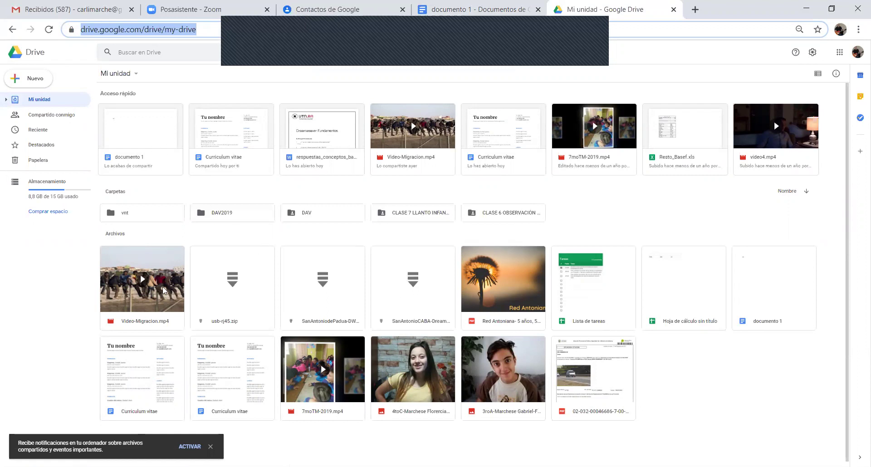
# Share Video-Migracion.mp4 with the maestriafyp label's 2 contacts, sending a link to the one without a Google account
pyautogui.click(173, 267)
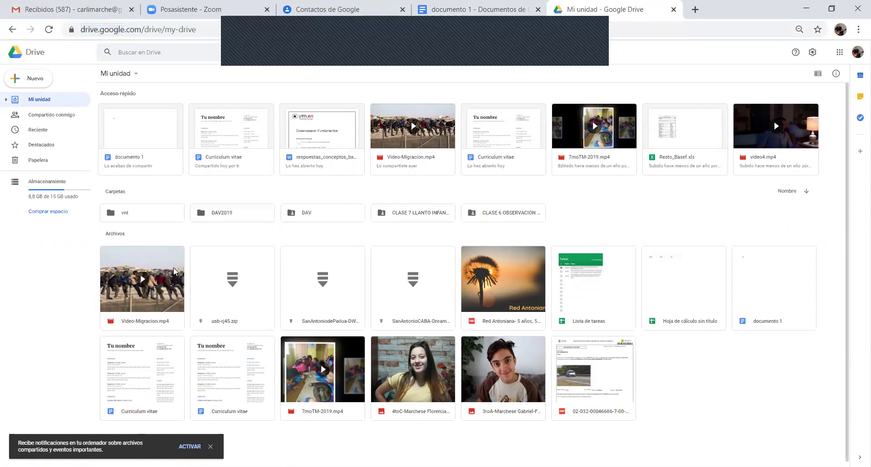
pyautogui.rightClick(173, 267)
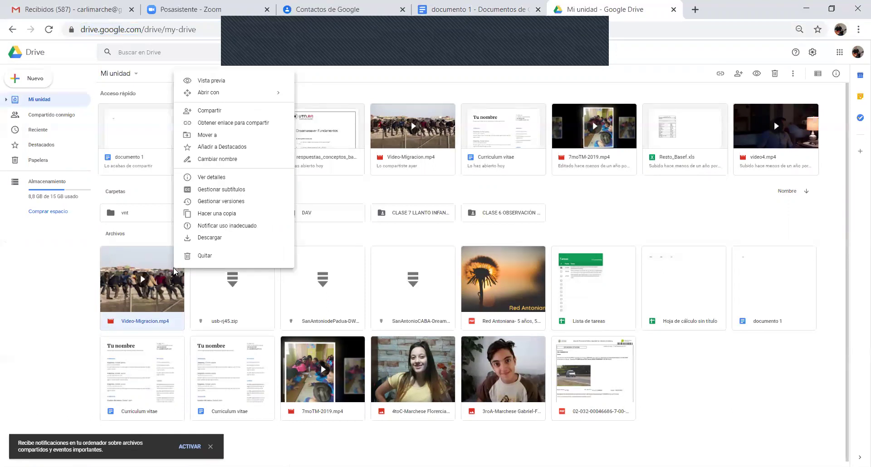
pyautogui.click(217, 114)
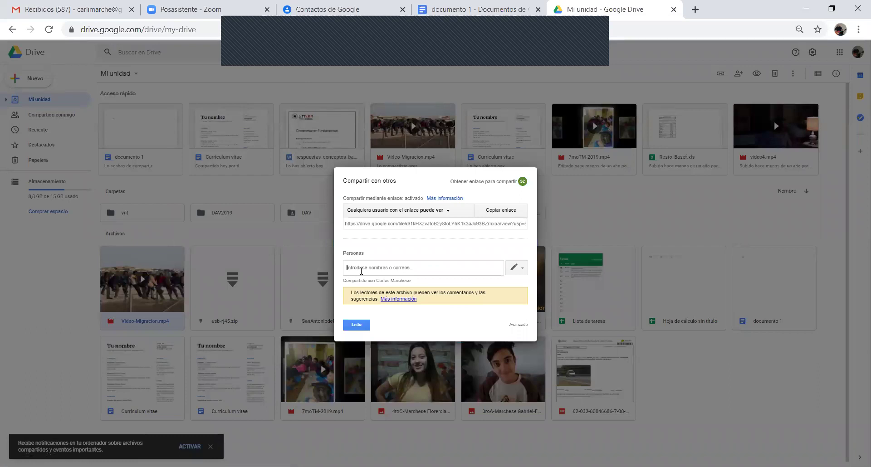
pyautogui.write('ma')
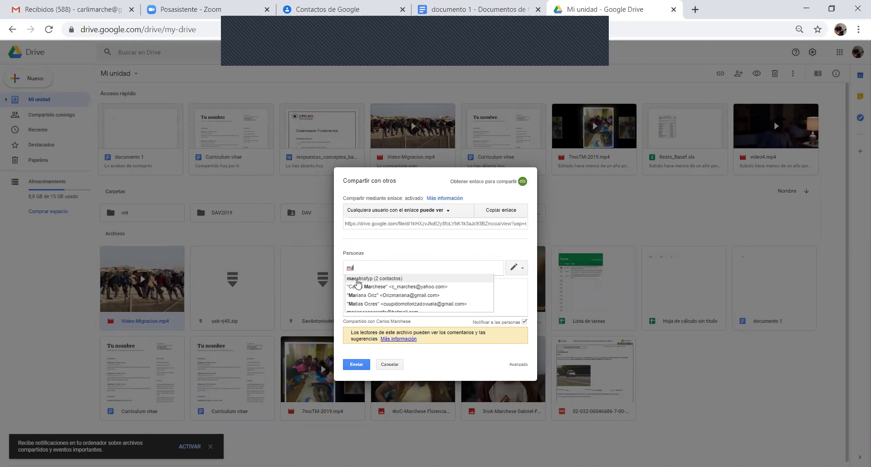
pyautogui.click(357, 283)
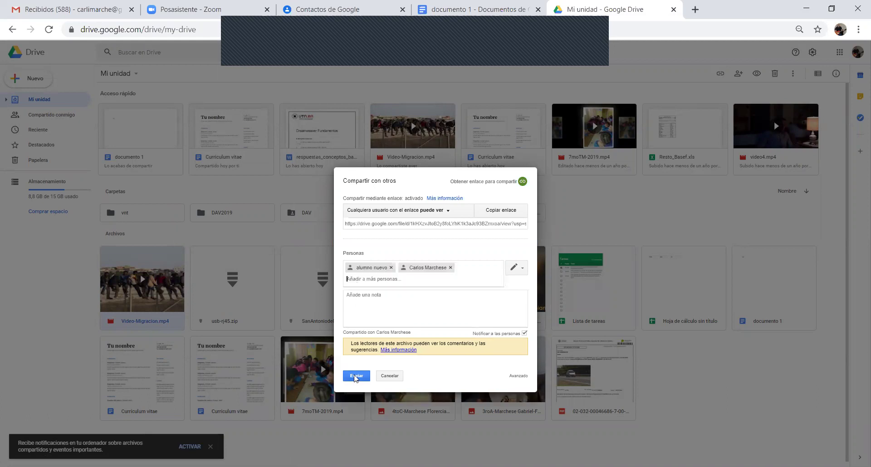
pyautogui.click(355, 377)
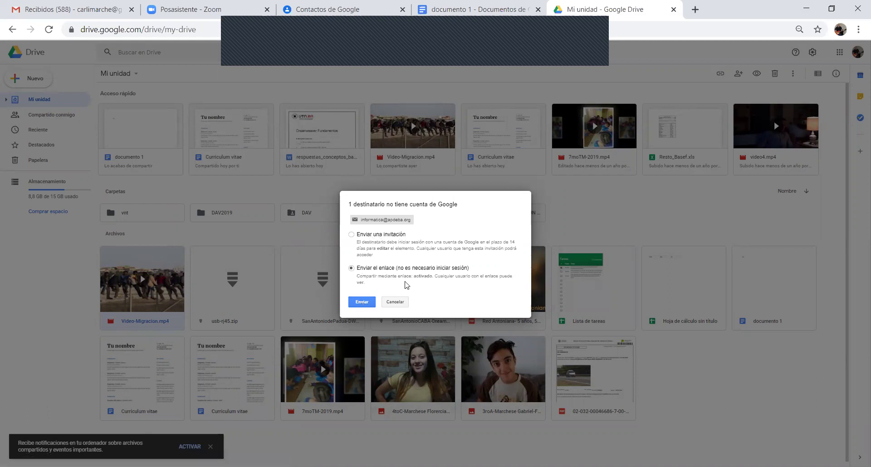
pyautogui.click(363, 303)
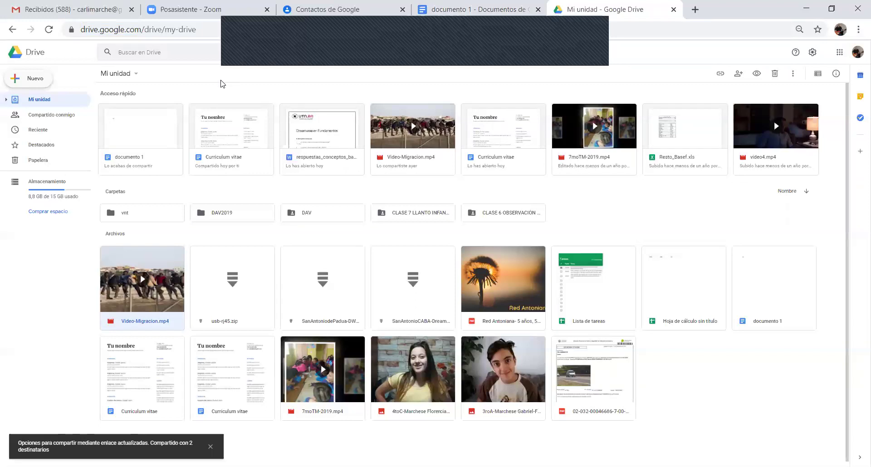
# Upload the 'Diagrama de red genérico' PDF from the Descargas folder to My Drive
pyautogui.click(30, 80)
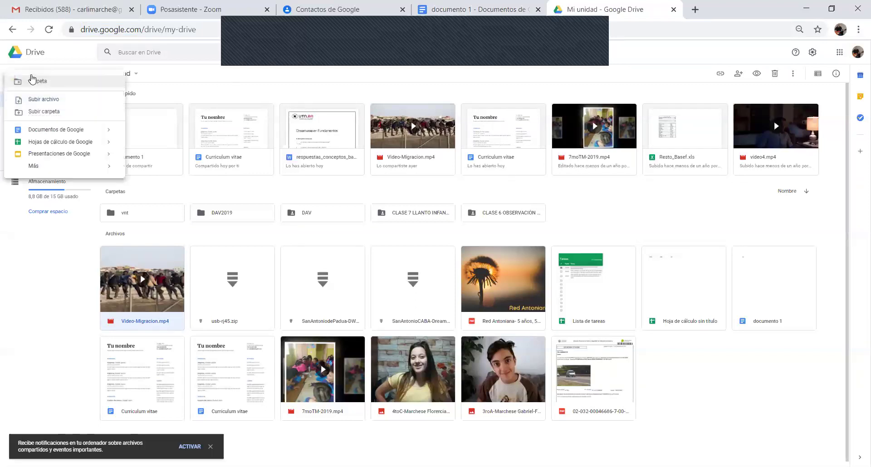
pyautogui.click(126, 202)
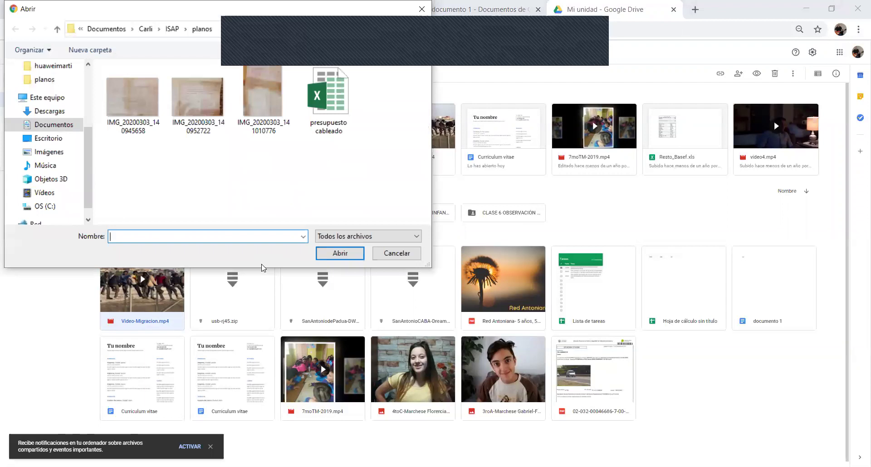
pyautogui.click(48, 113)
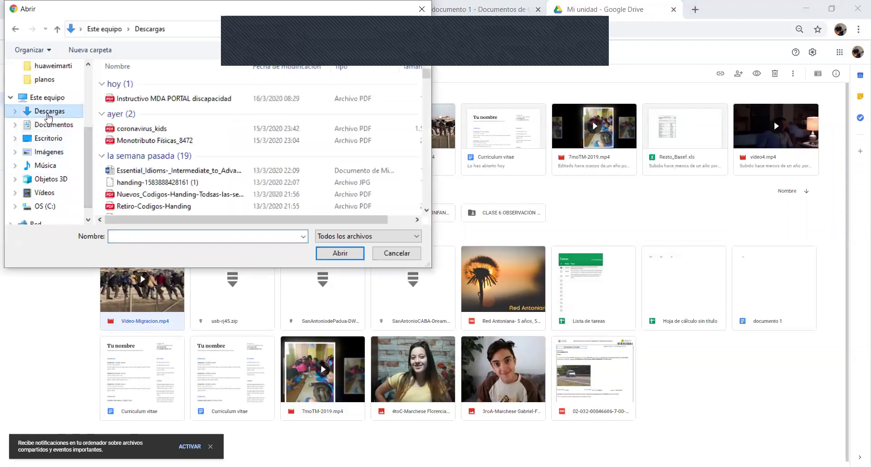
pyautogui.scroll(-2, 145, 182)
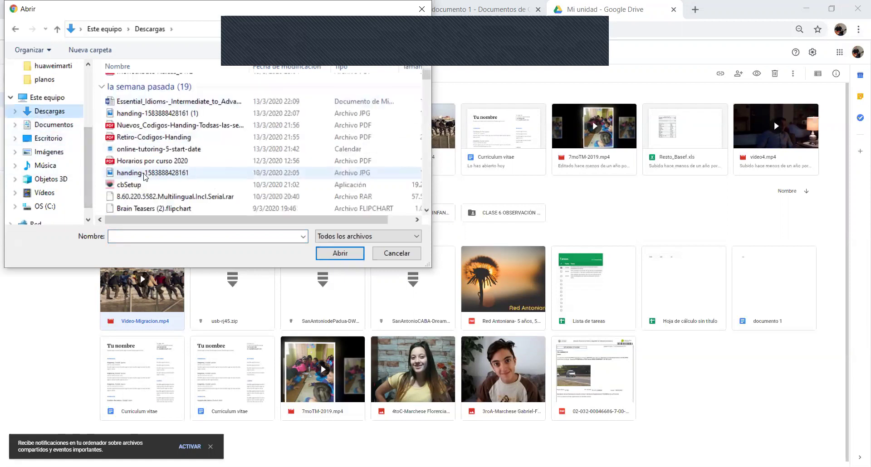
pyautogui.scroll(-3, 151, 205)
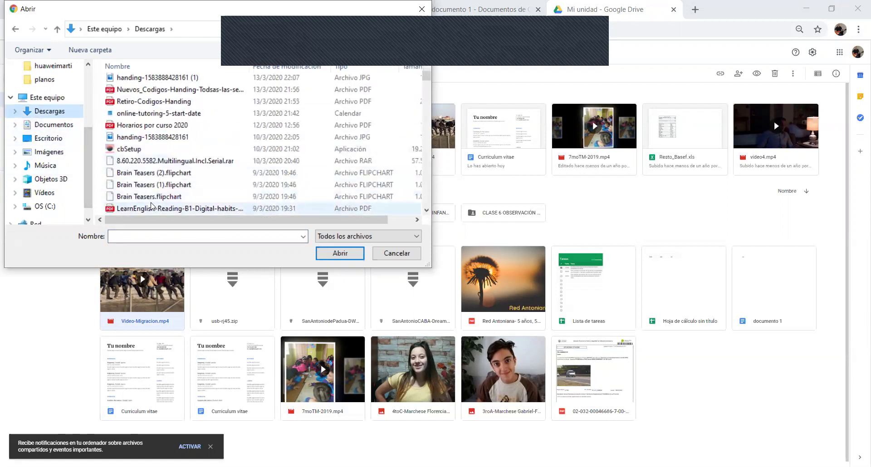
pyautogui.scroll(-1, 151, 205)
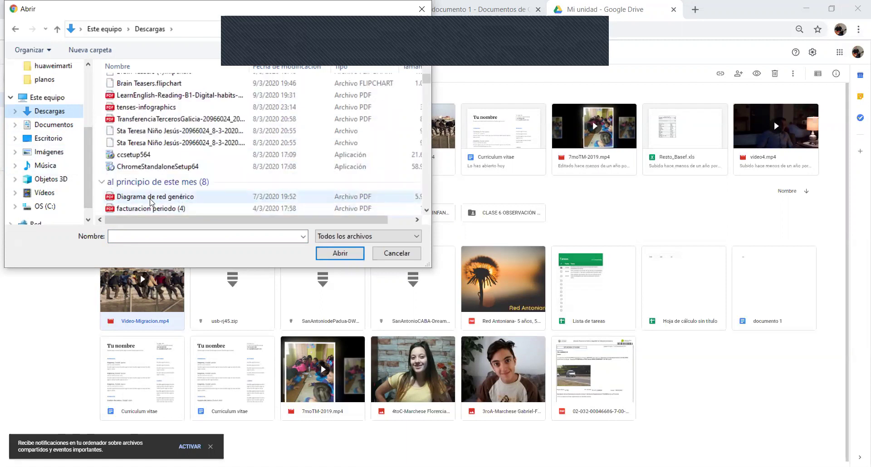
pyautogui.click(151, 203)
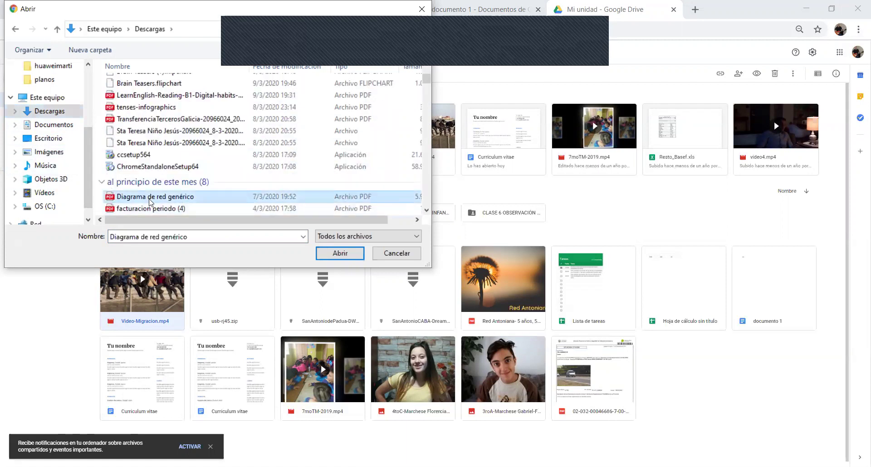
pyautogui.click(342, 256)
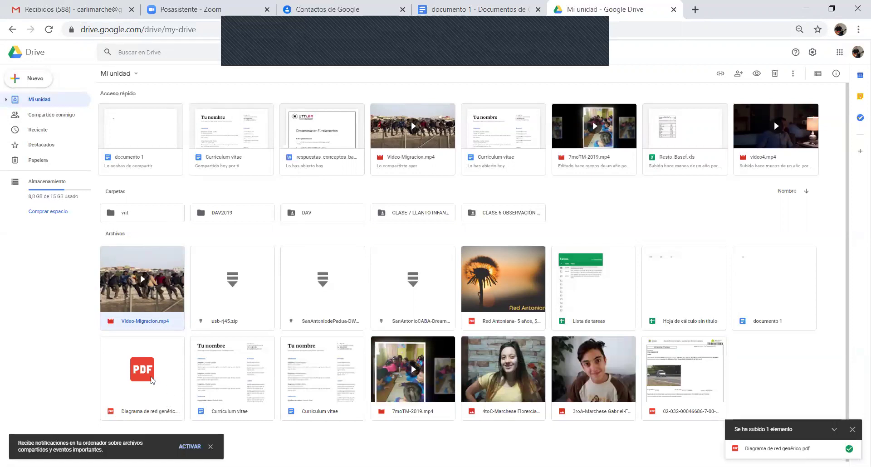
# Share the 'Diagrama de red genérico' PDF with the maestriafyp label's 2 contacts, choosing to send a link to the one without a Google account
pyautogui.click(159, 376)
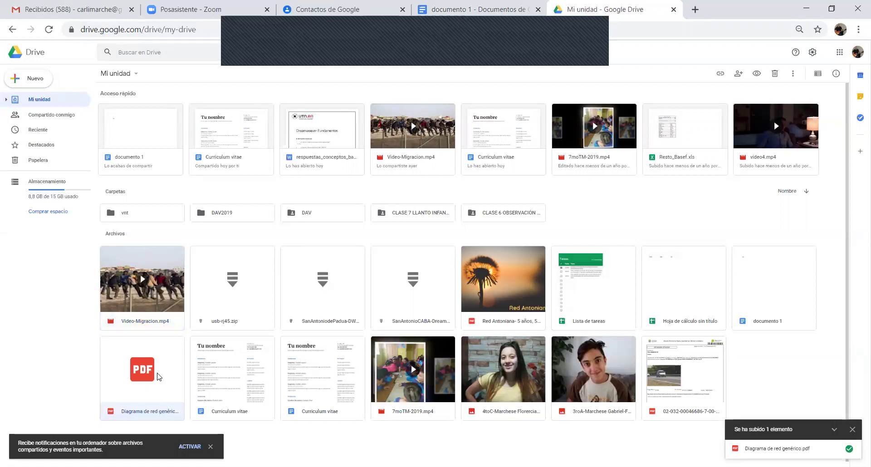
pyautogui.rightClick(159, 377)
pyautogui.click(204, 220)
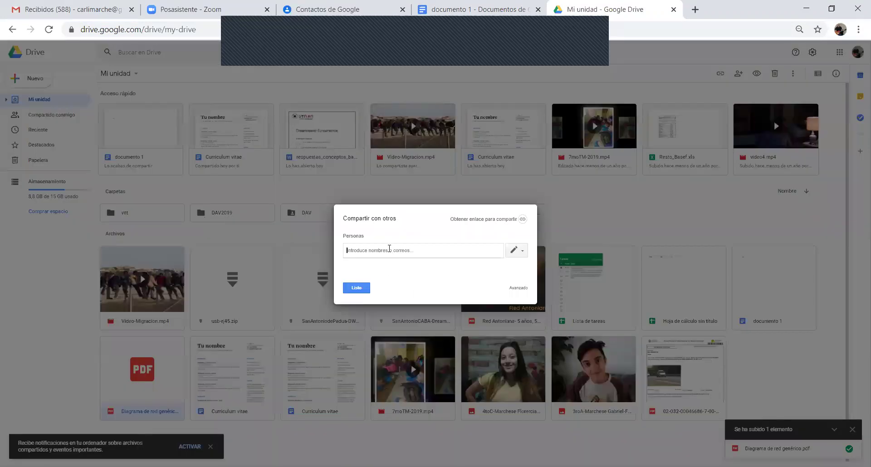
pyautogui.write('mae')
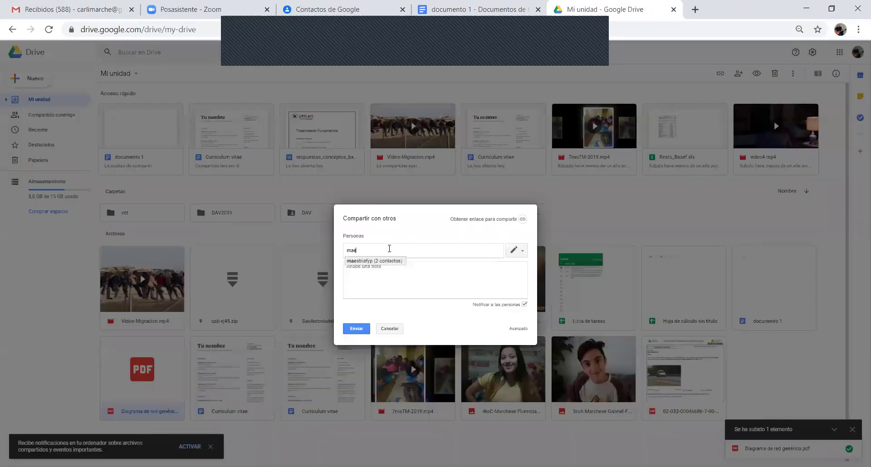
pyautogui.click(369, 262)
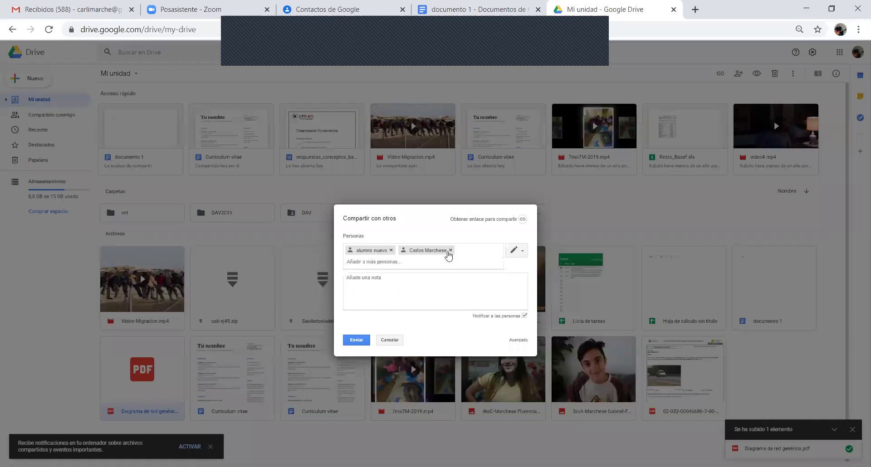
pyautogui.click(358, 340)
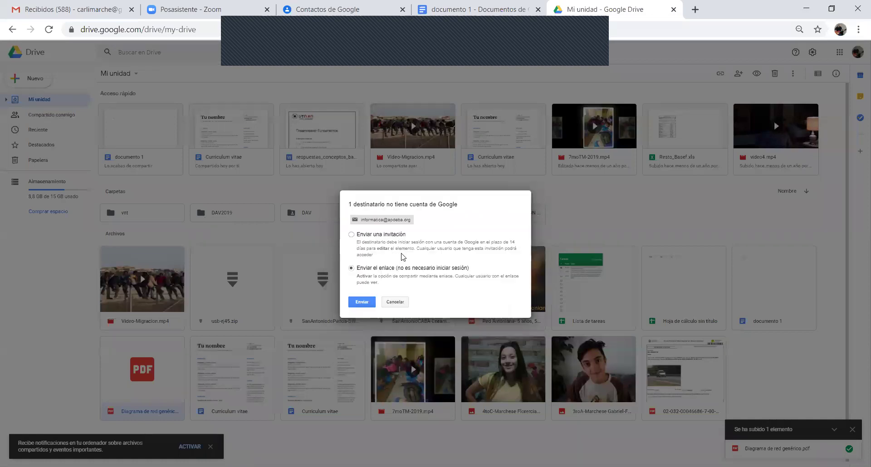
pyautogui.click(362, 302)
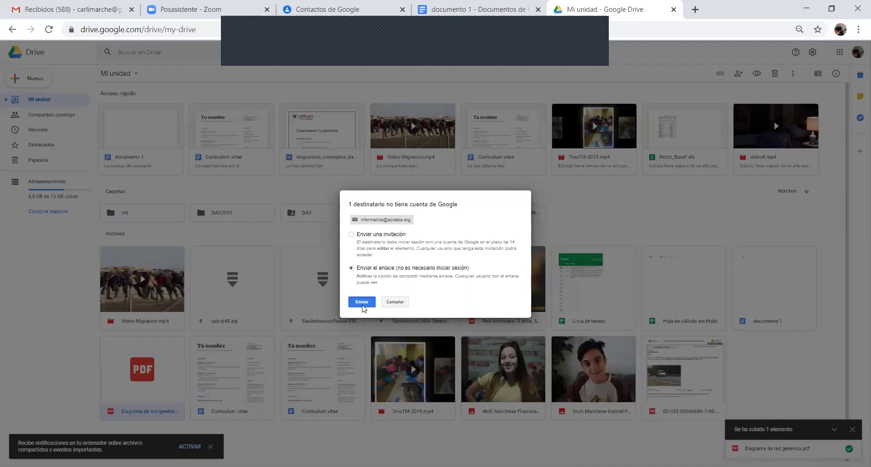